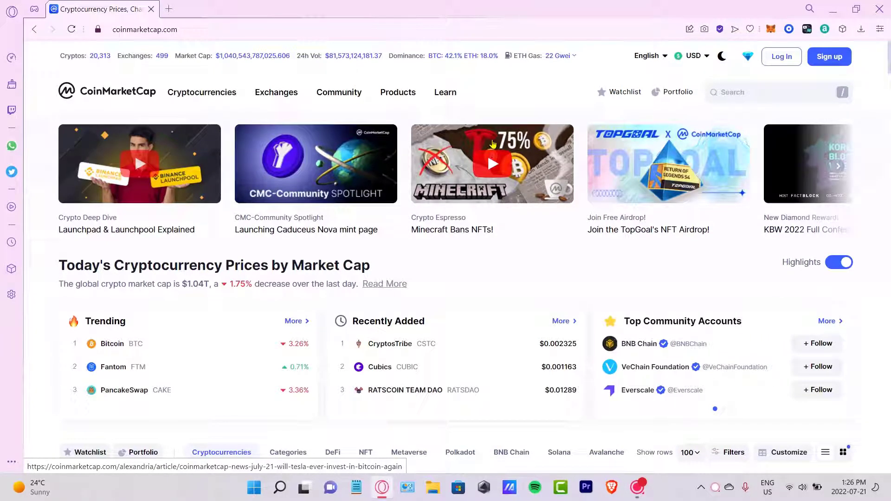
- Load the binance.com Fiat and Spot wallet page showing the BNB and ATOM balances
click(176, 10)
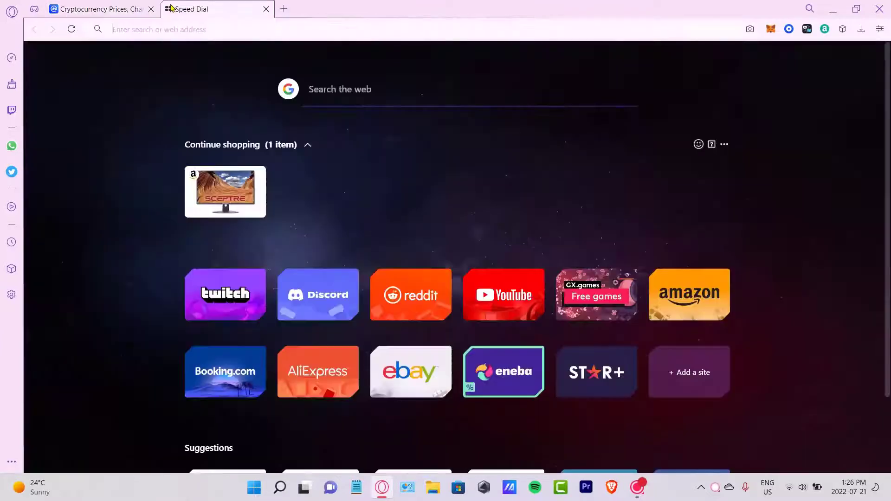
text(b)
key(Return)
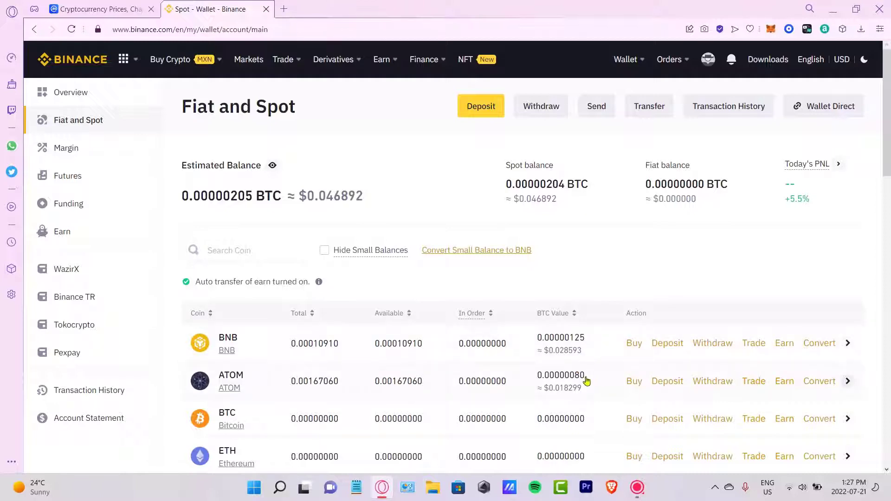
- Log in to CoinMarketCap via Continue with Binance and open the Portfolio tracker
click(90, 6)
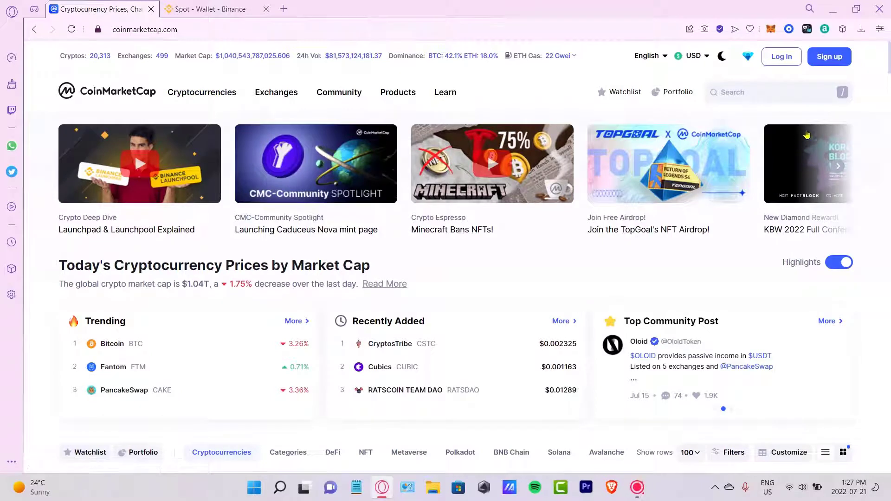
click(782, 57)
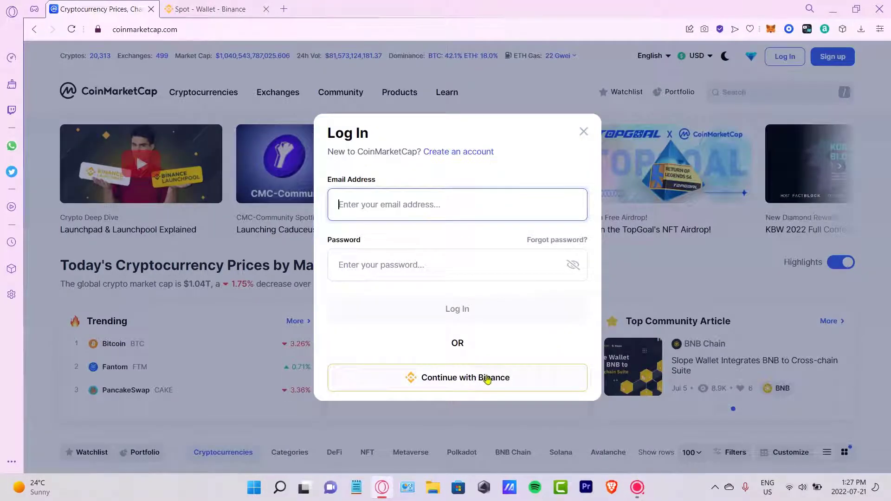
click(478, 377)
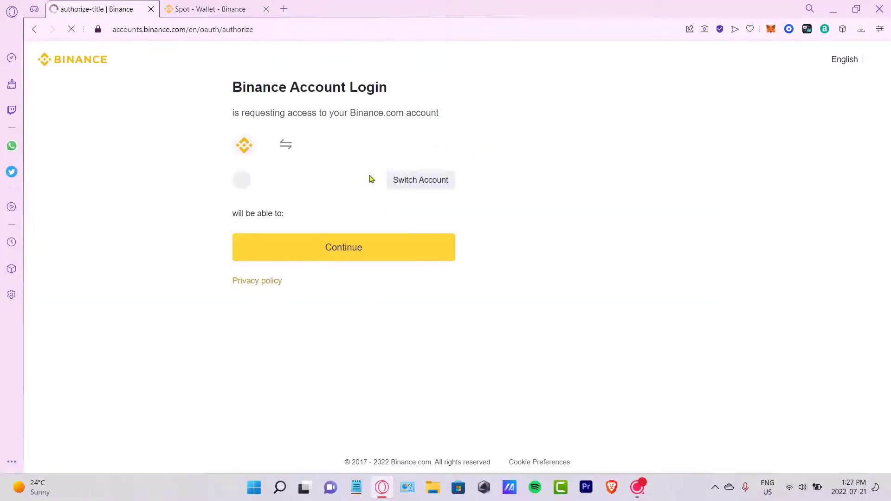
click(359, 246)
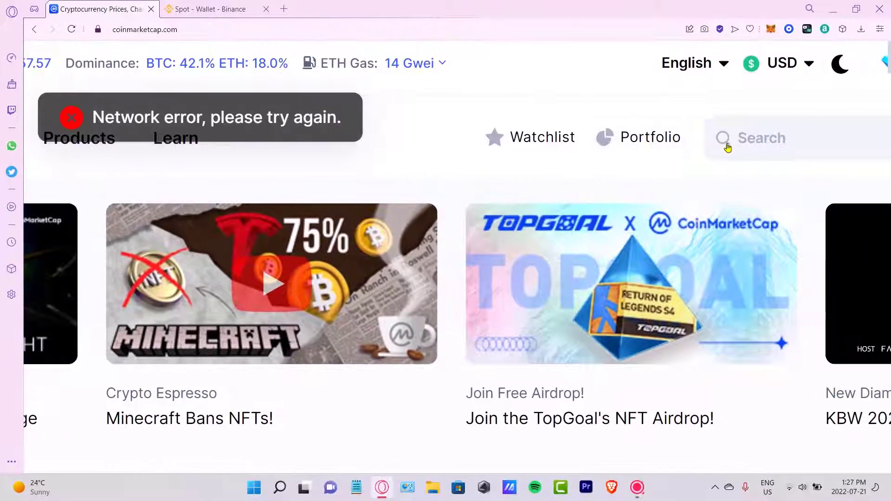
click(666, 149)
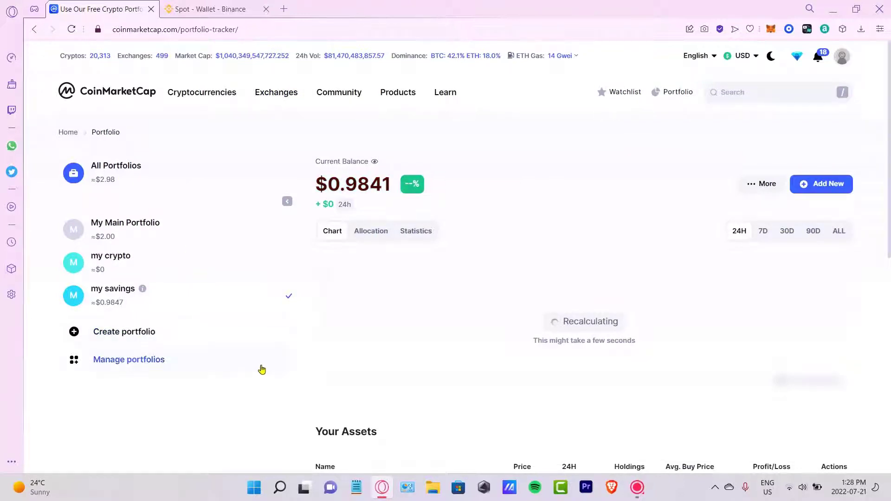
- Create a portfolio named 'MY TRANSACTIONS 2022' and switch to it
click(166, 340)
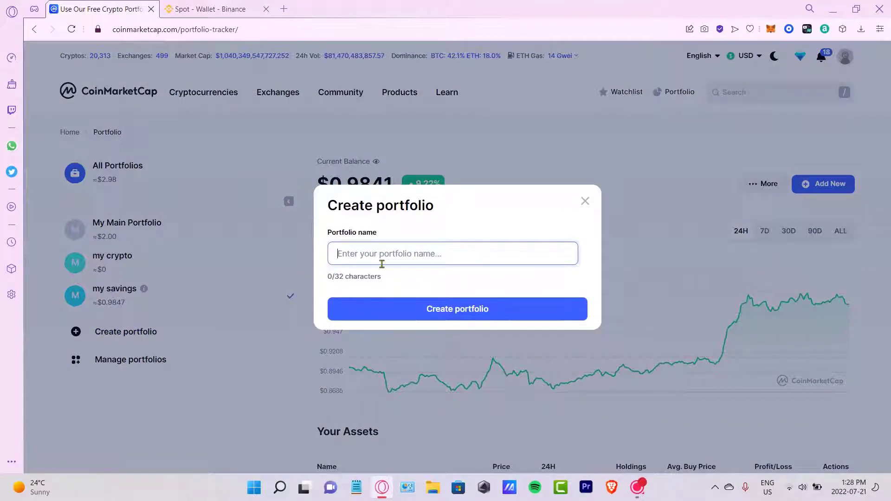
text(MY TRNASAT)
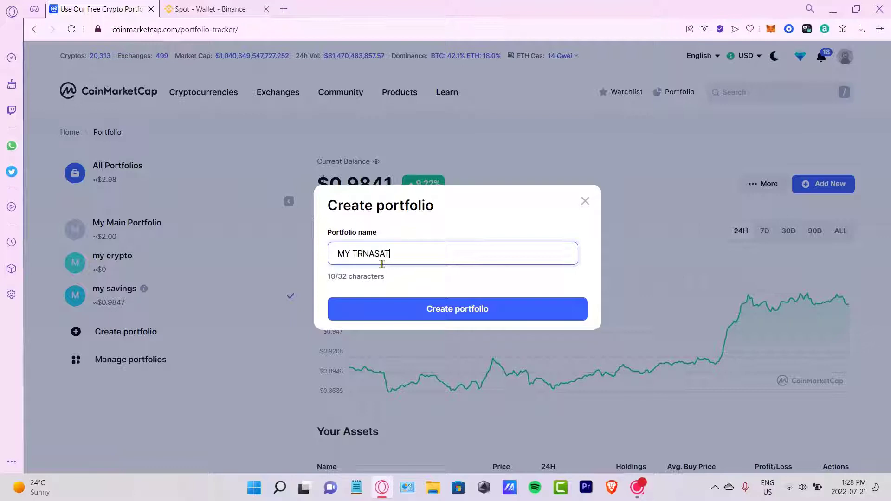
key(BackSpace)
key(BackSpace)
key(BackSpace)
key(BackSpace)
key(BackSpace)
text(ANSAC)
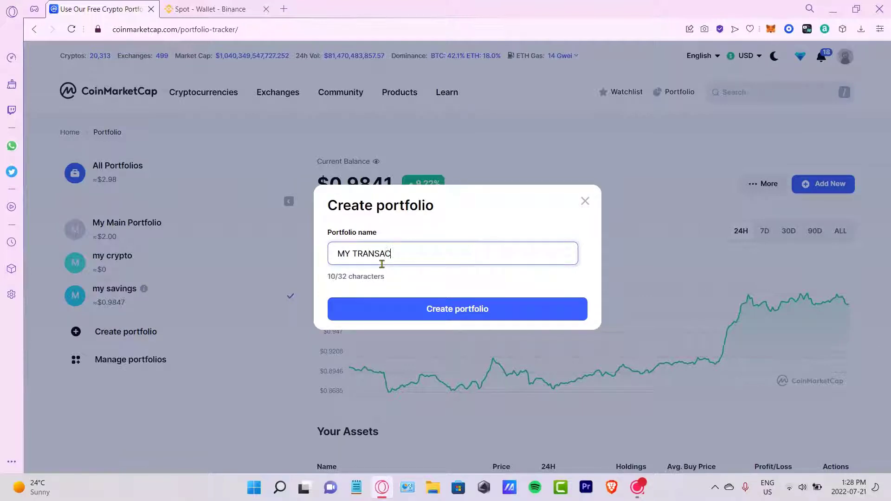
text(TIONS 2022)
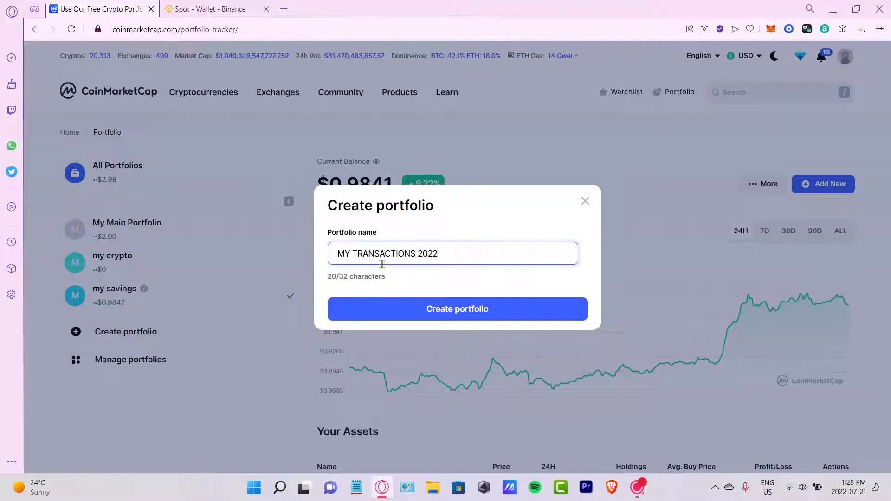
key(Tab)
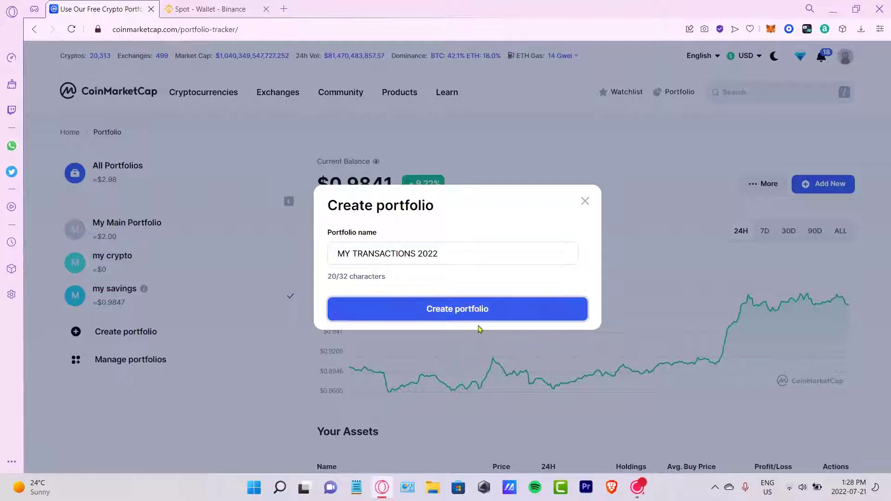
click(517, 318)
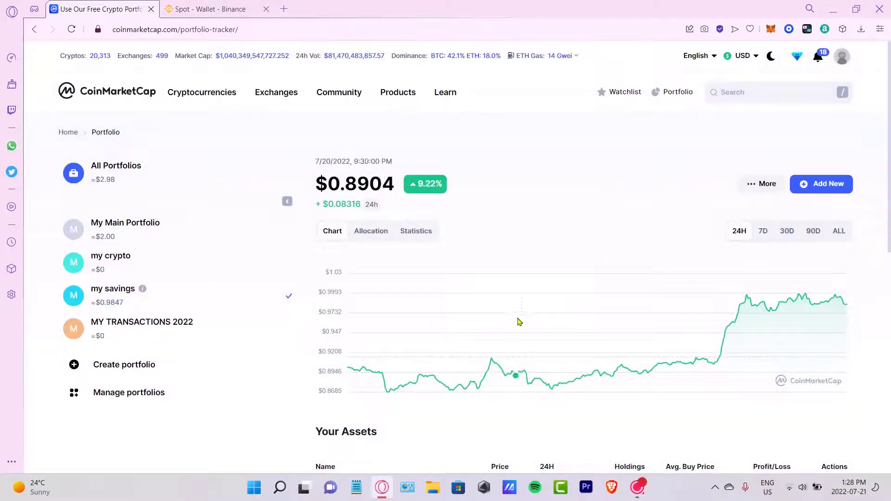
click(178, 331)
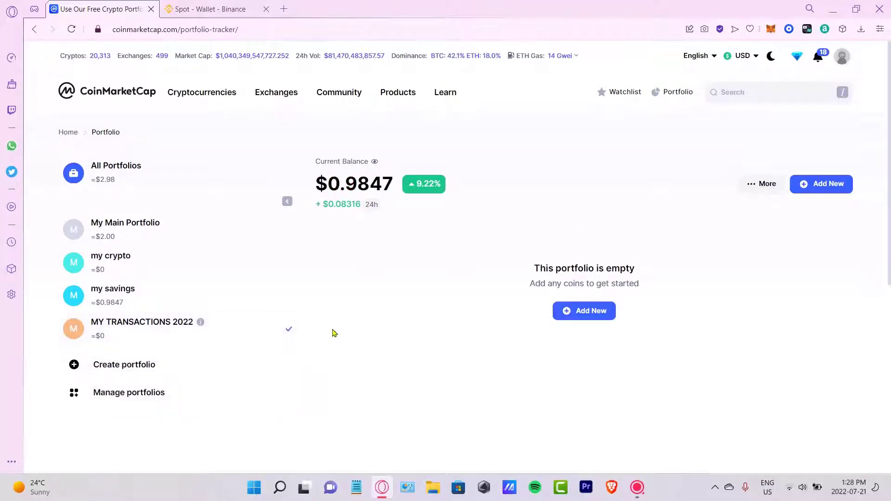
- Start adding a coin to the empty portfolio and pick BNB, checking the Binance wallet balances
click(589, 316)
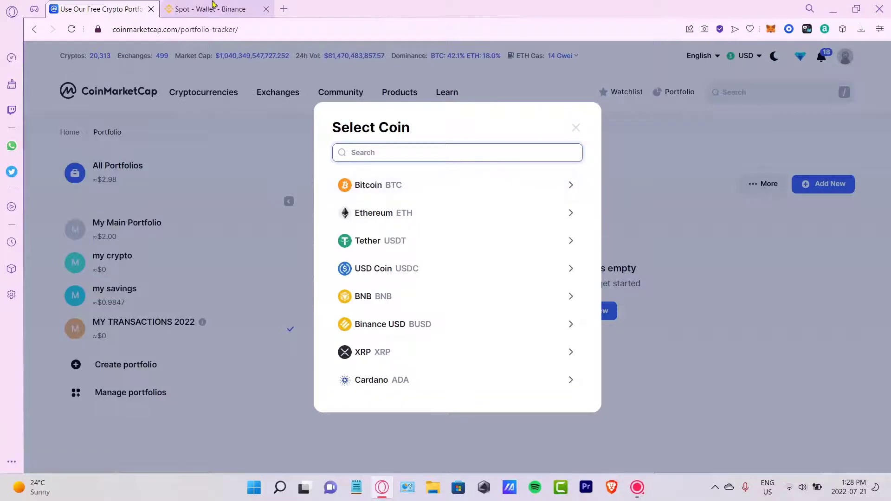
click(227, 10)
click(102, 6)
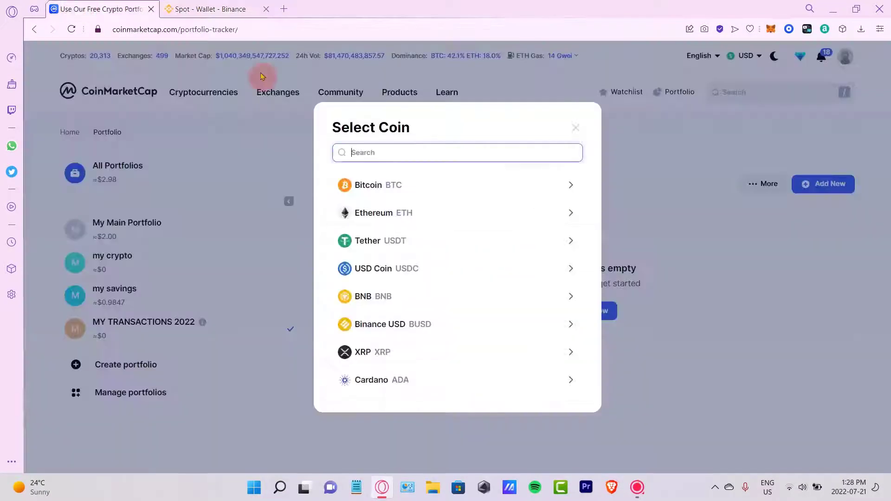
text(bnb)
click(408, 194)
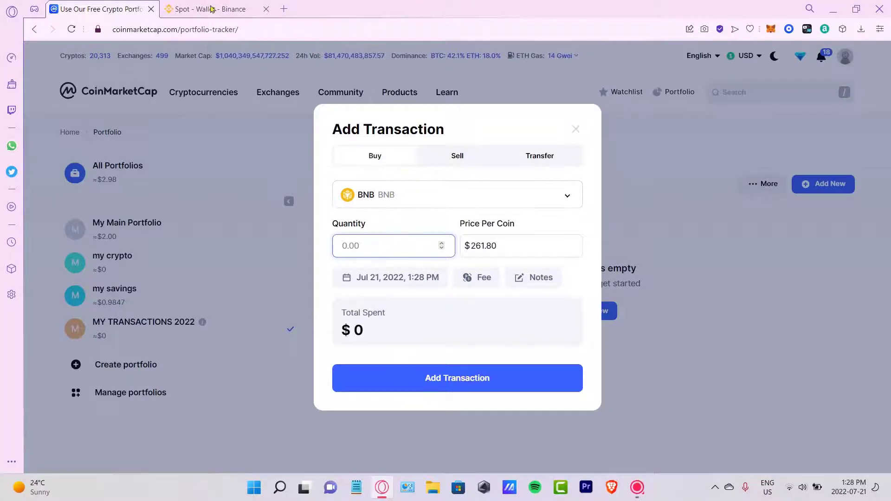
- Save a BNB buy of 0.000104 at $247.80, matching the Binance wallet amount
key(ctrl+Tab)
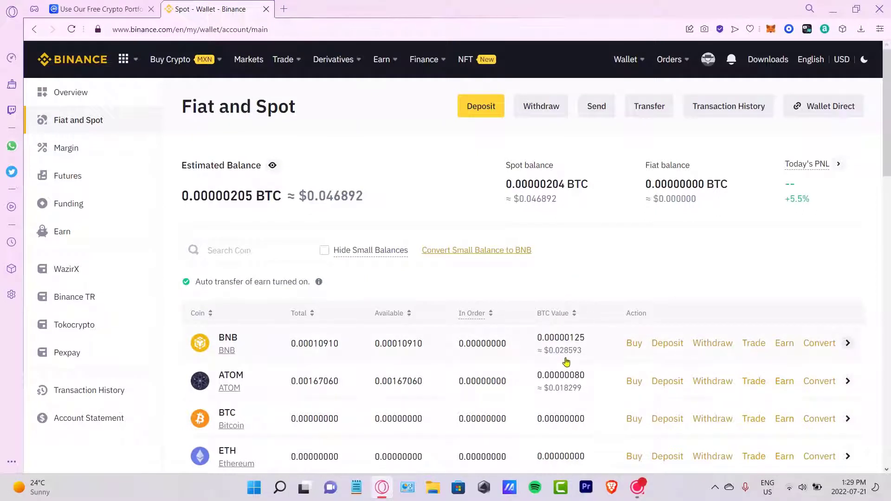
click(96, 9)
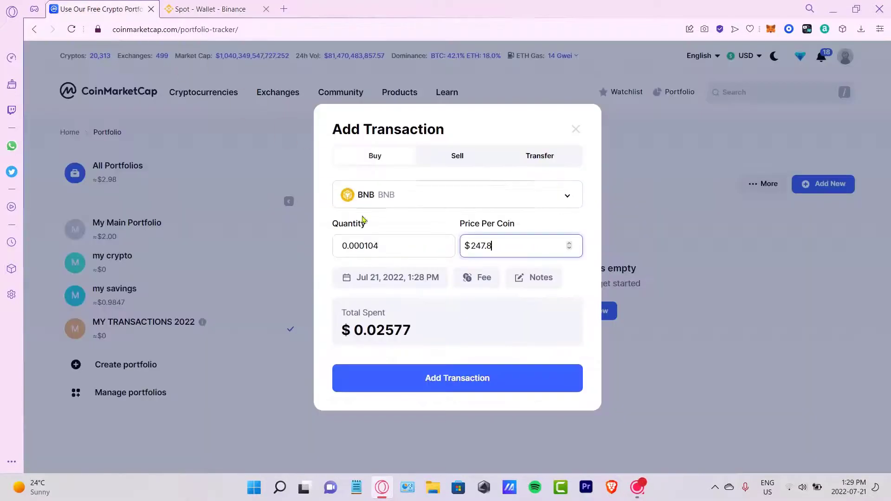
click(460, 375)
scroll(464, 325, down, 4)
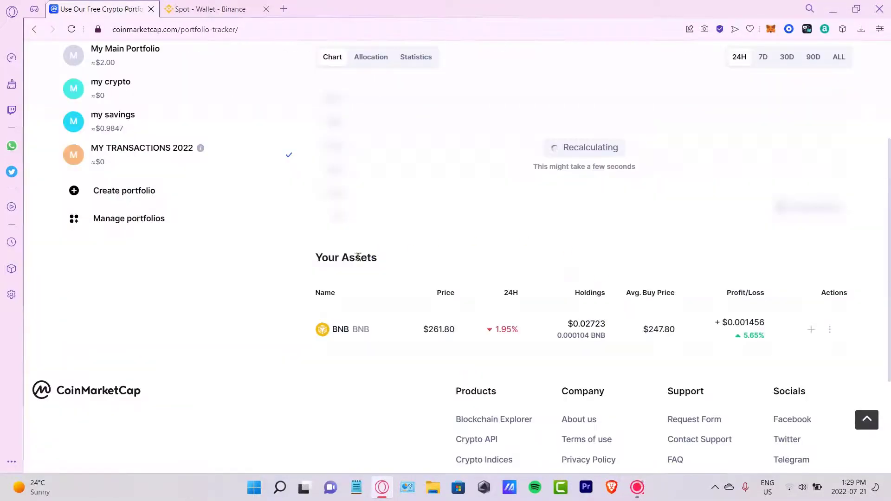
scroll(739, 354, up, 4)
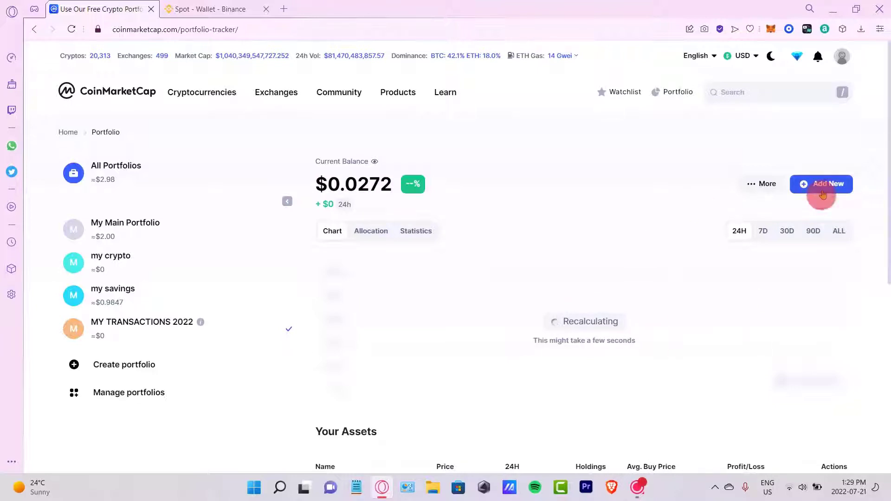
- Record a Cosmos ATOM buy of 0.0016 at $10.93, matching the Binance ATOM balance
click(209, 9)
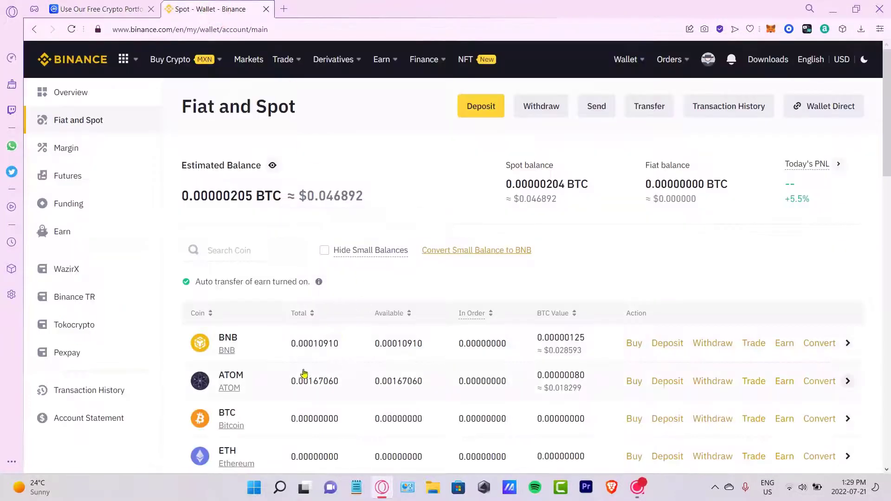
click(97, 8)
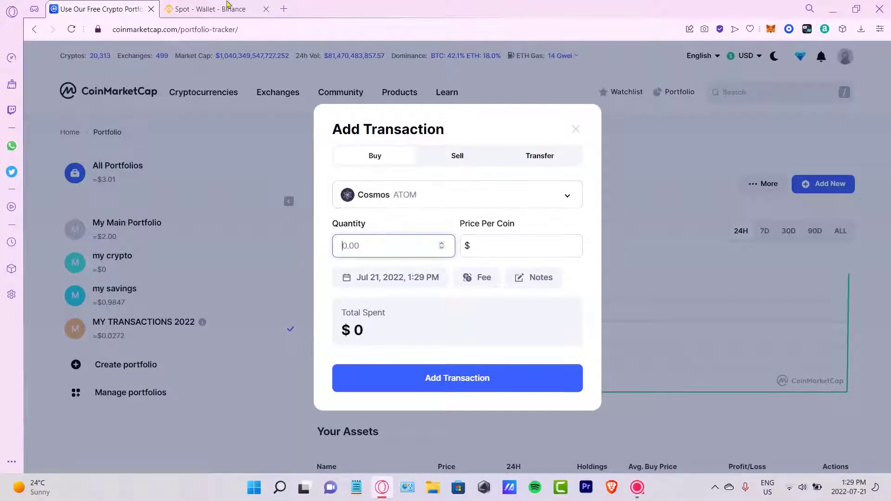
click(227, 6)
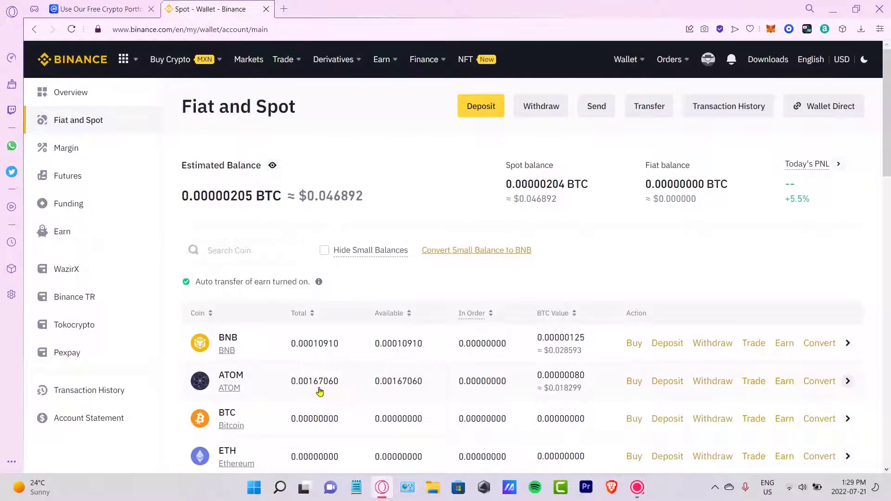
click(97, 8)
text(0.0016)
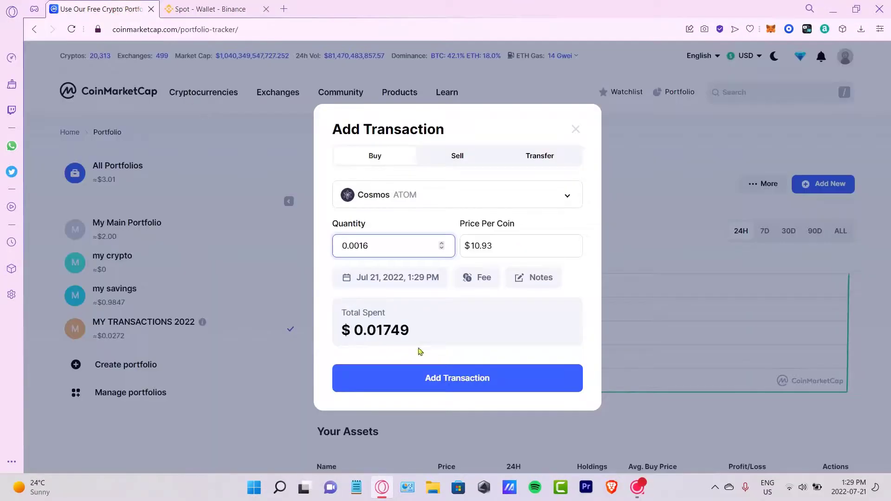
click(453, 378)
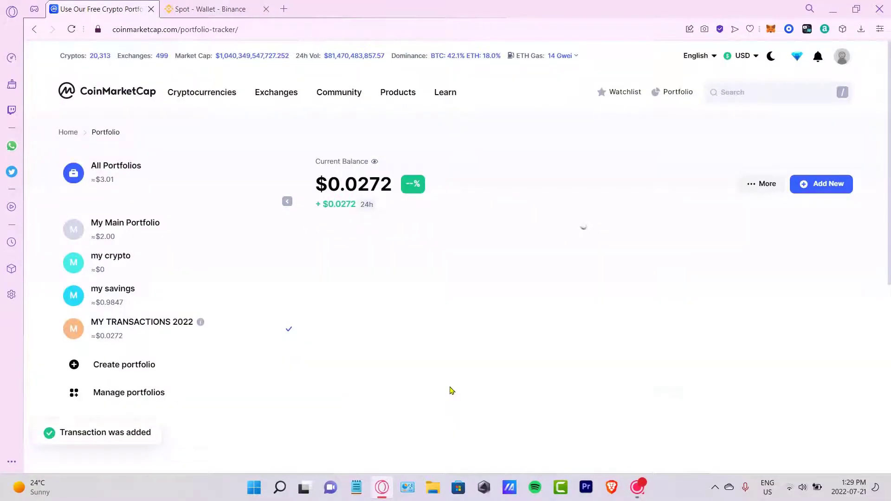
scroll(478, 388, down, 4)
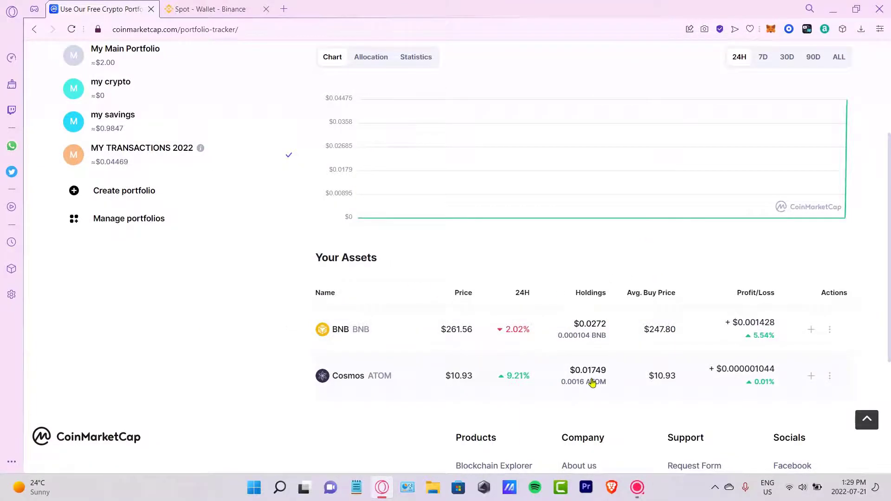
scroll(591, 379, up, 4)
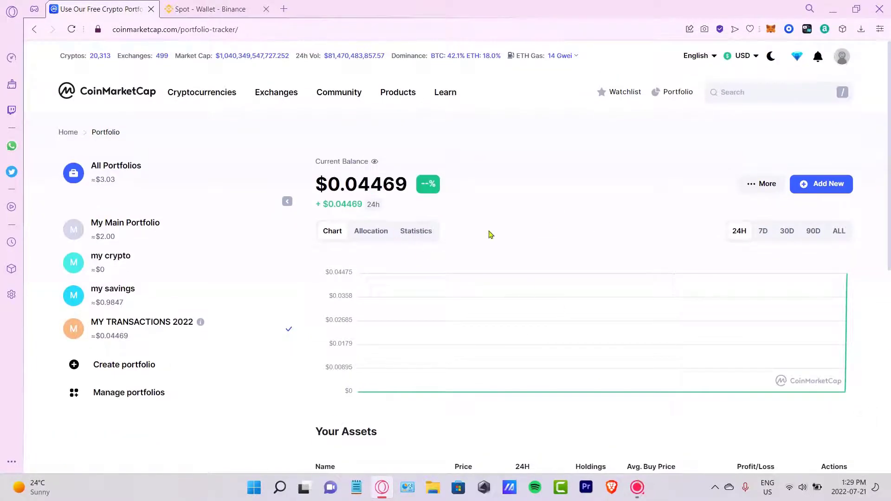
click(383, 235)
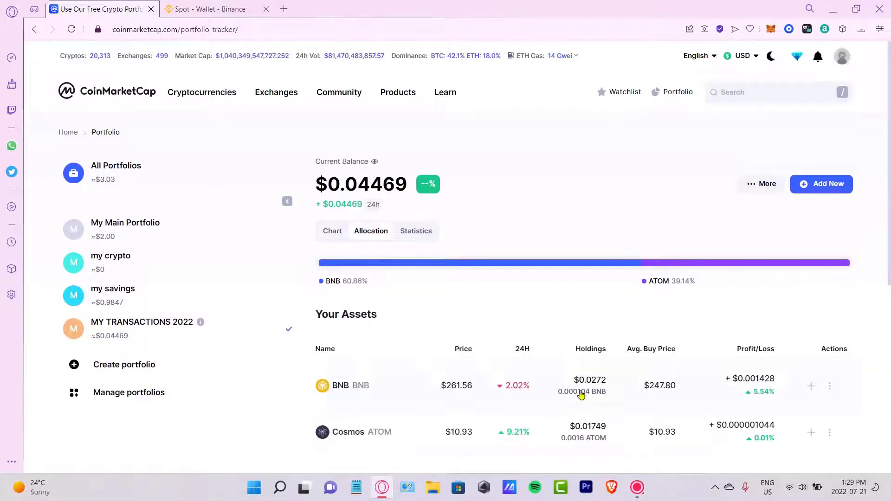
click(416, 231)
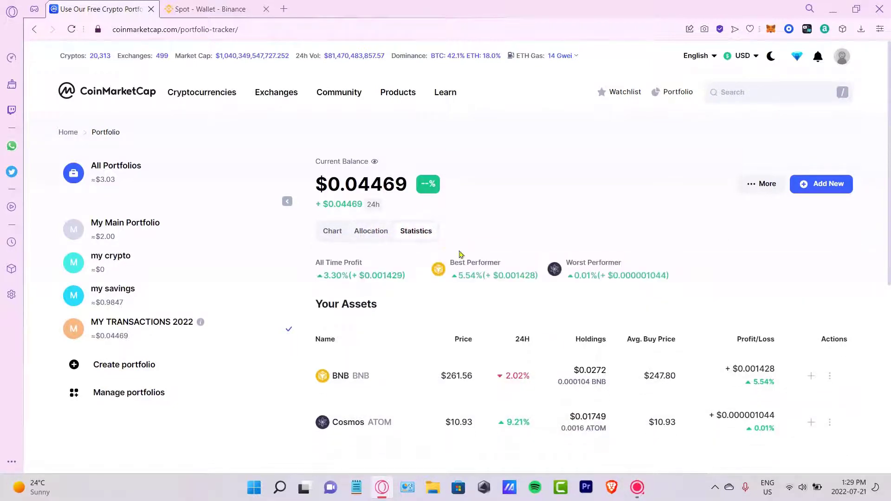
double_click(341, 275)
click(476, 275)
double_click(479, 276)
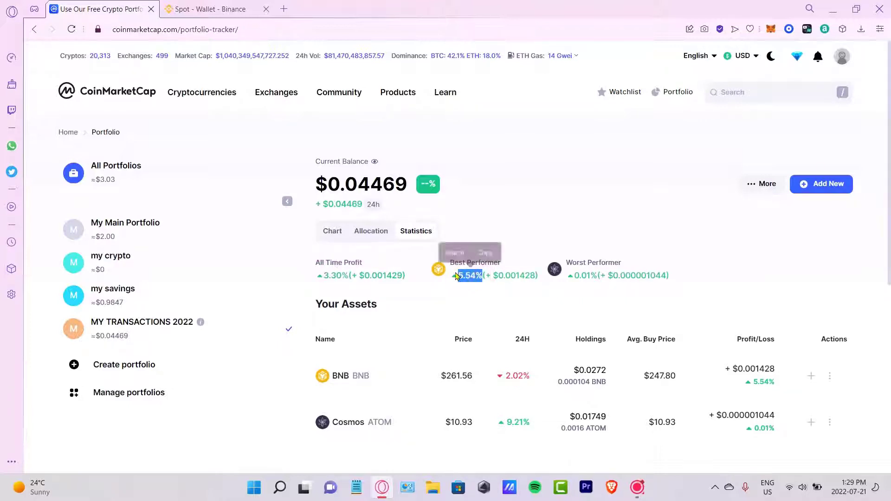
double_click(586, 276)
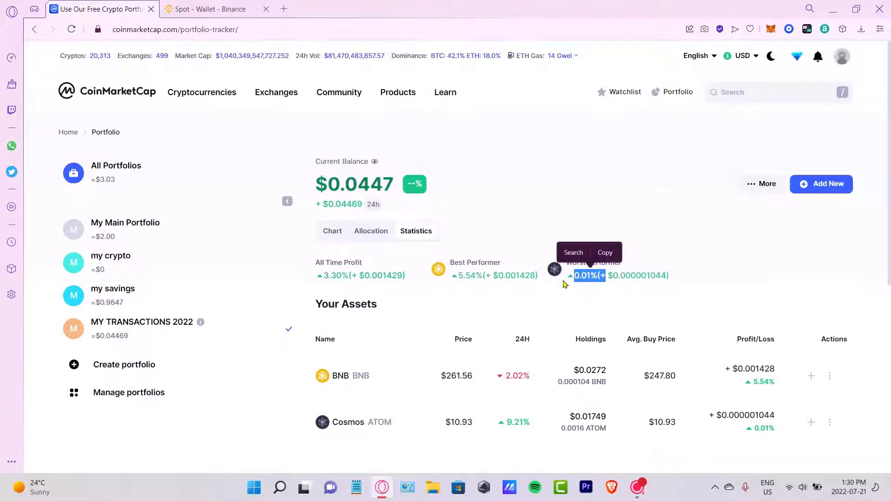
click(336, 235)
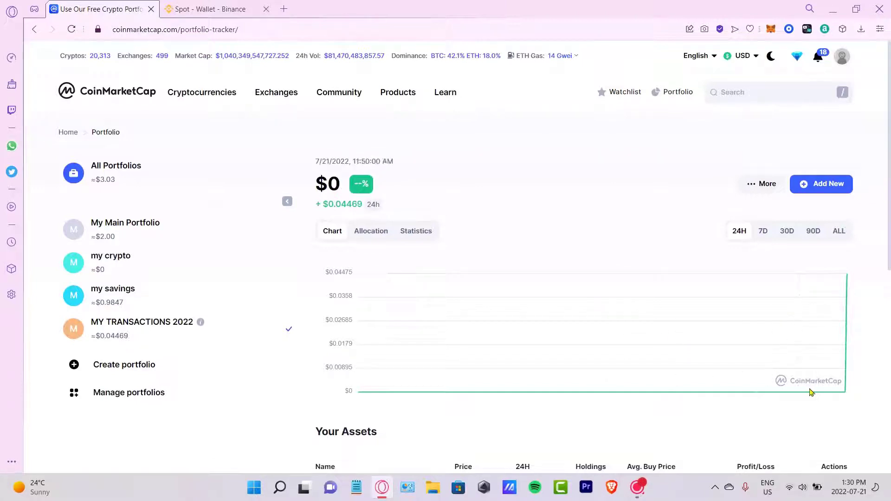
- From the BNB row in Your Assets, add a buy of 1 BNB at $261.56
scroll(843, 390, down, 7)
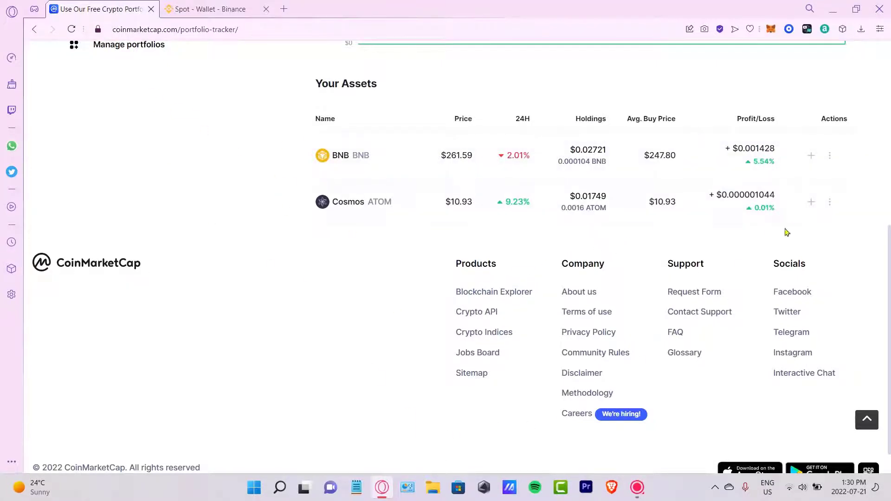
click(830, 157)
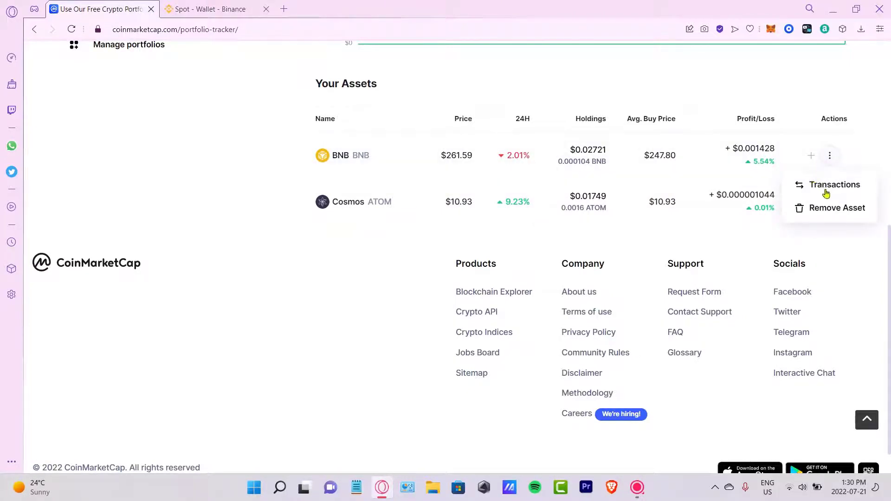
click(812, 162)
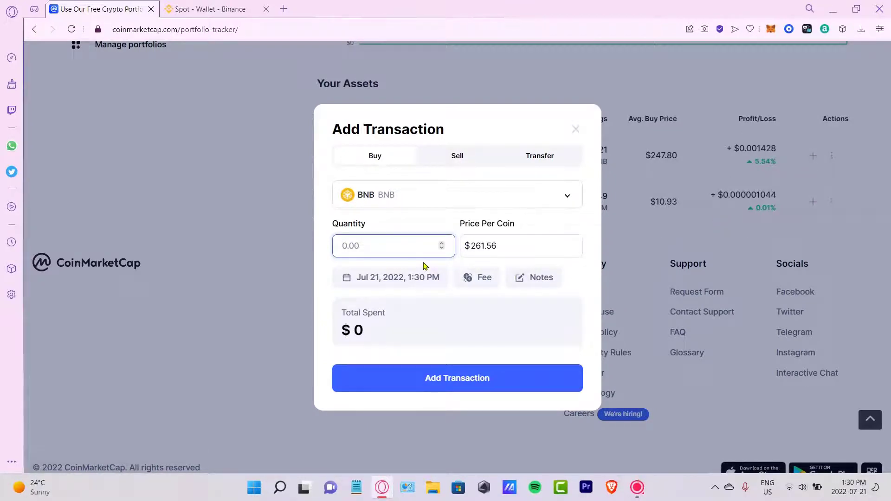
click(413, 253)
text(1)
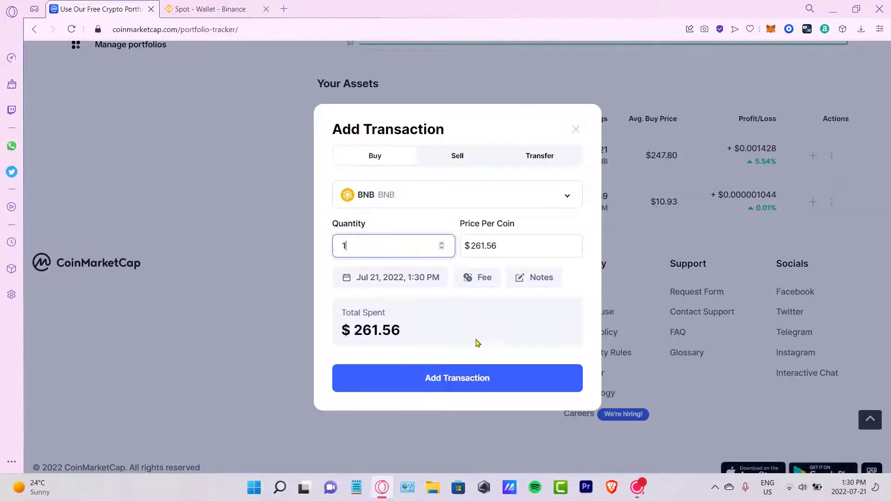
click(487, 375)
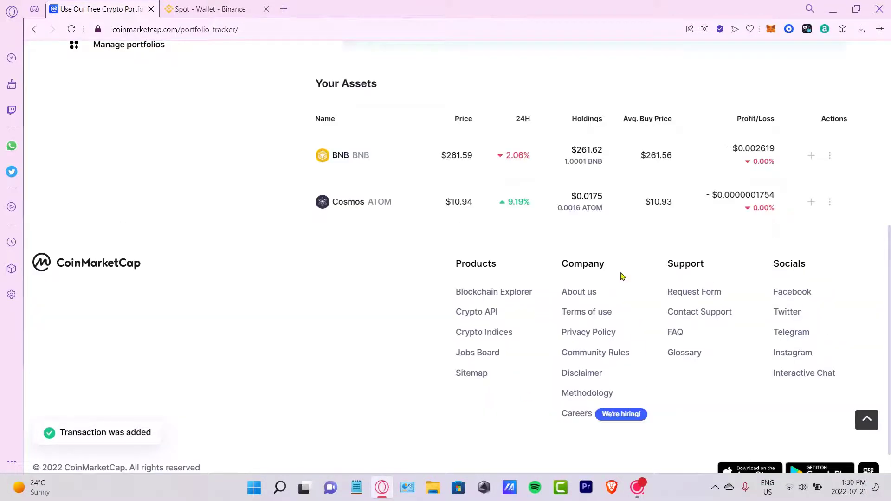
scroll(697, 200, up, 7)
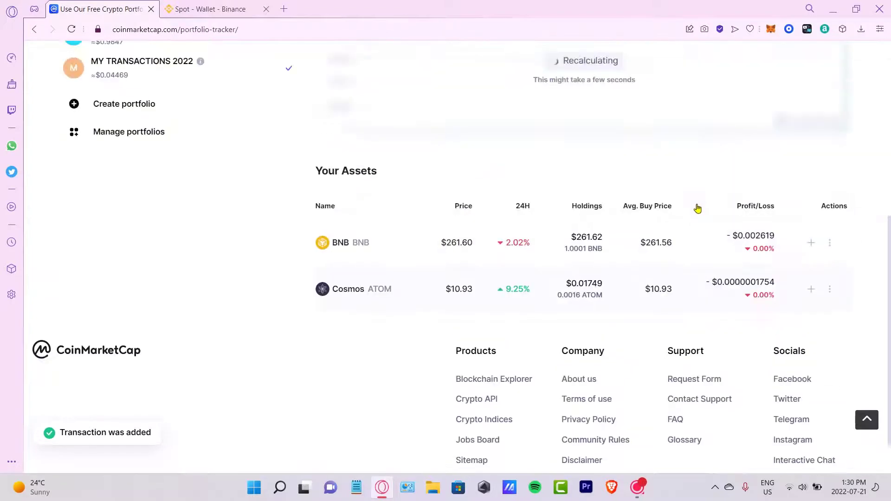